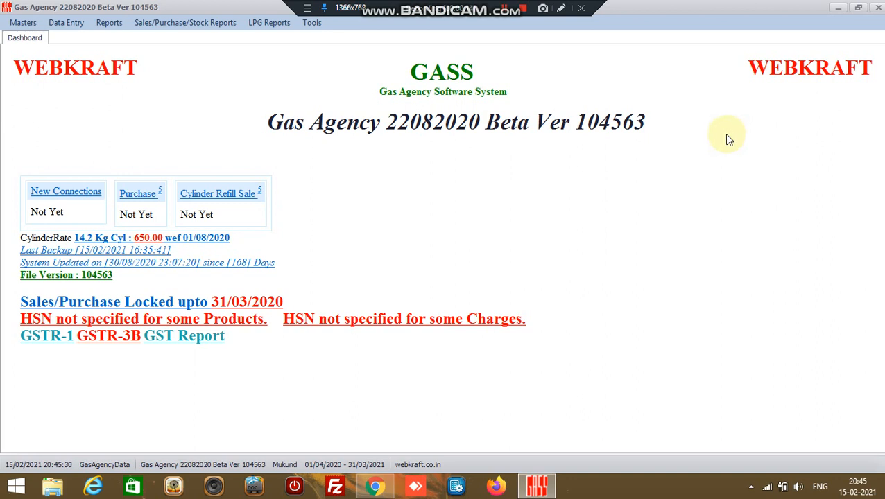
Start a new servicing bill for a cash customer and enter the customer's name
left_click(69, 23)
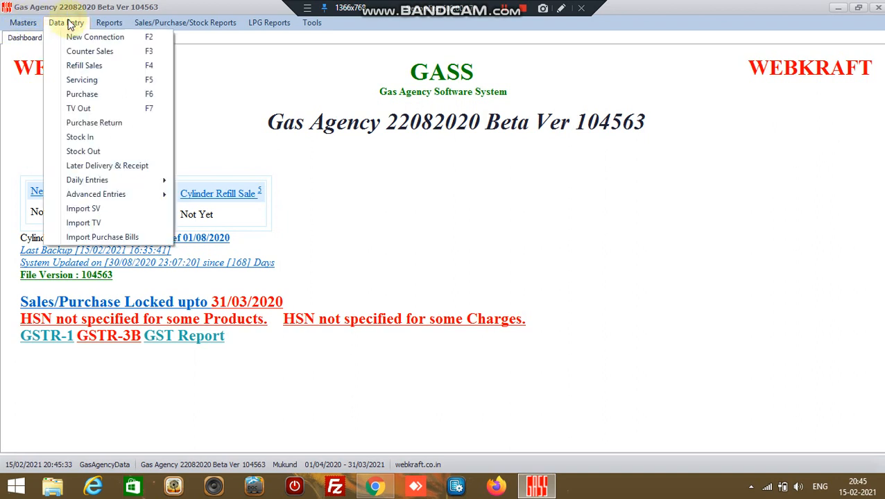
left_click(74, 81)
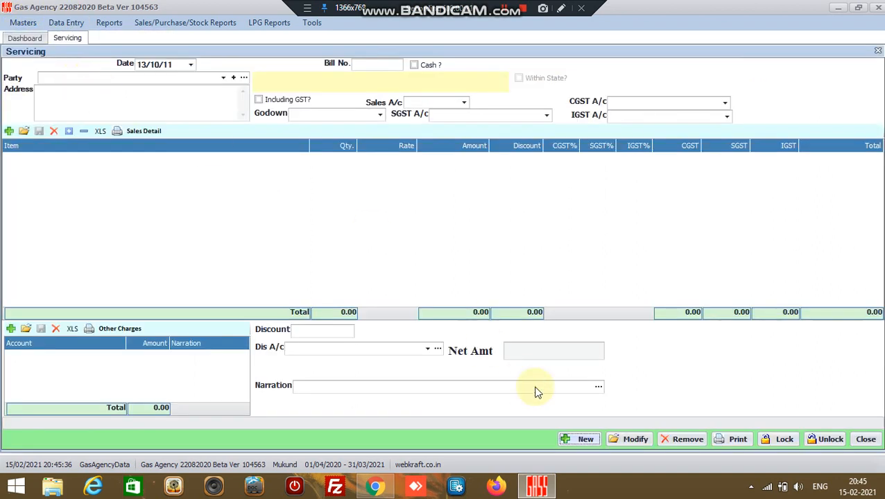
left_click(581, 440)
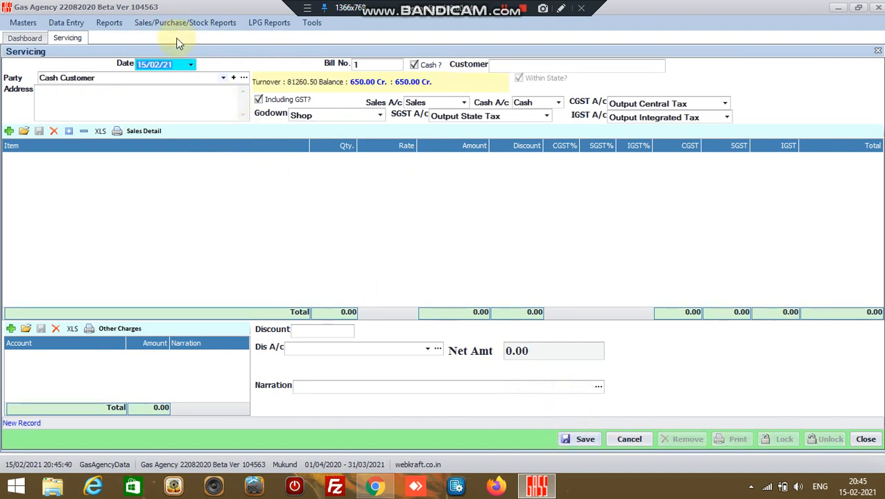
left_click(516, 64)
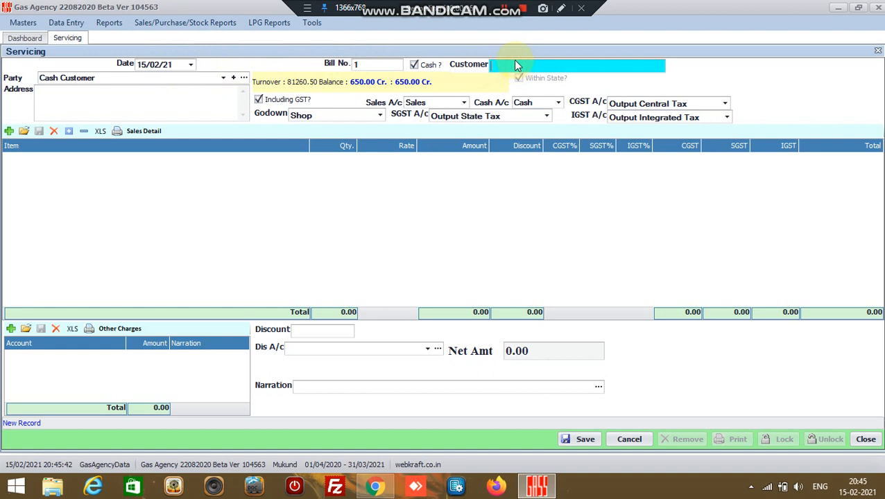
type("Qwertsdfghzxcv")
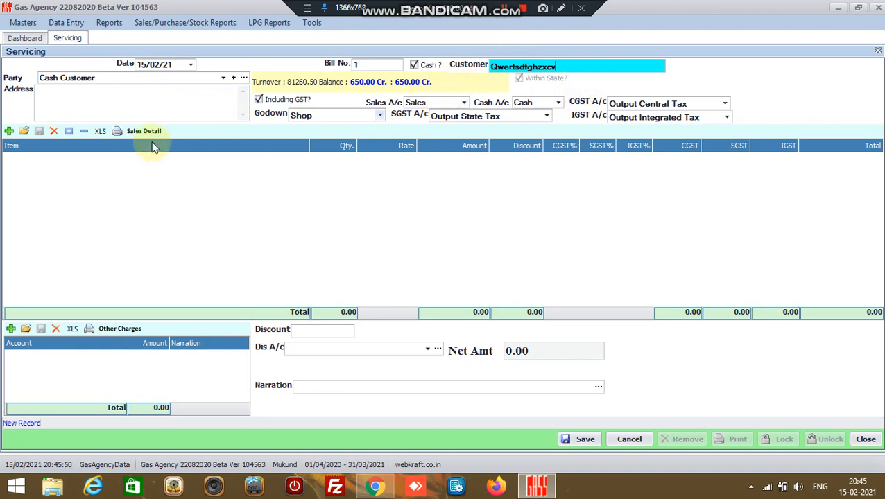
From a new sales detail row, start a new item named CTA In and mark it as a service item
left_click(9, 131)
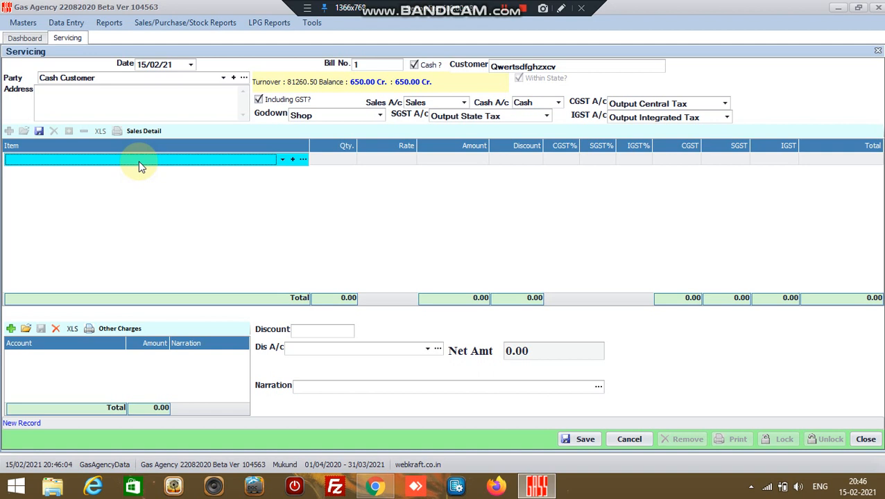
left_click(24, 24)
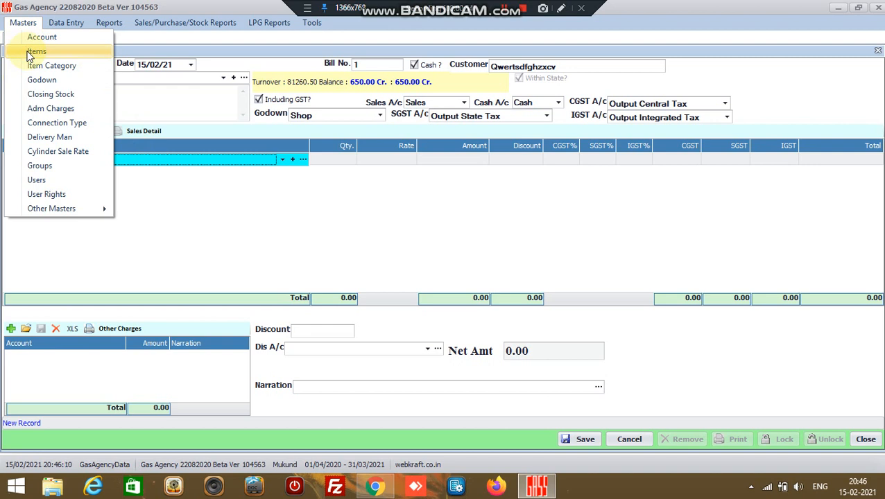
left_click(138, 254)
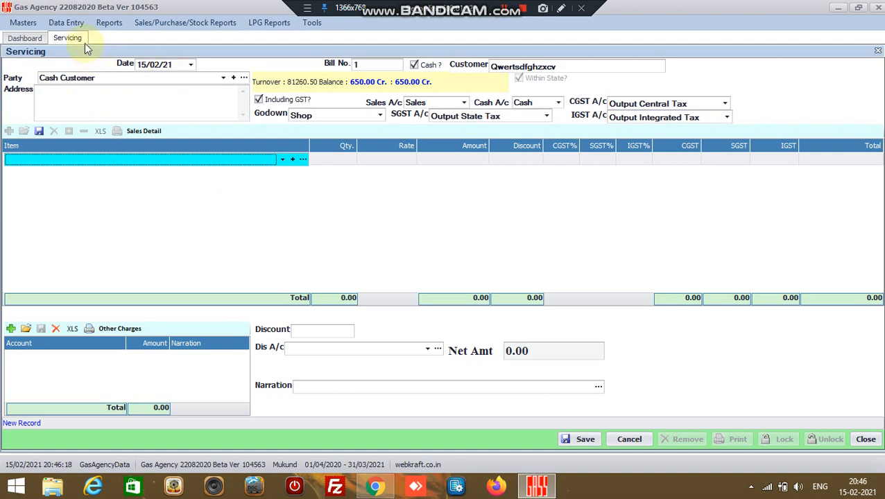
left_click(294, 162)
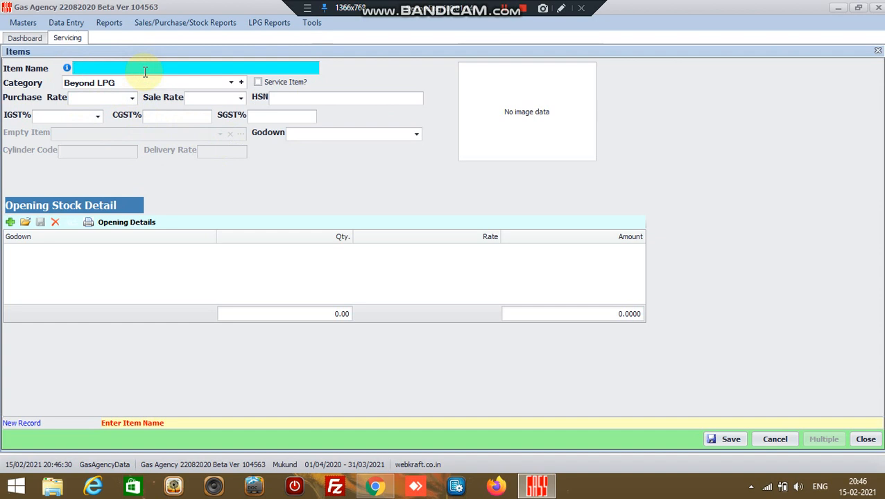
type("CTA In")
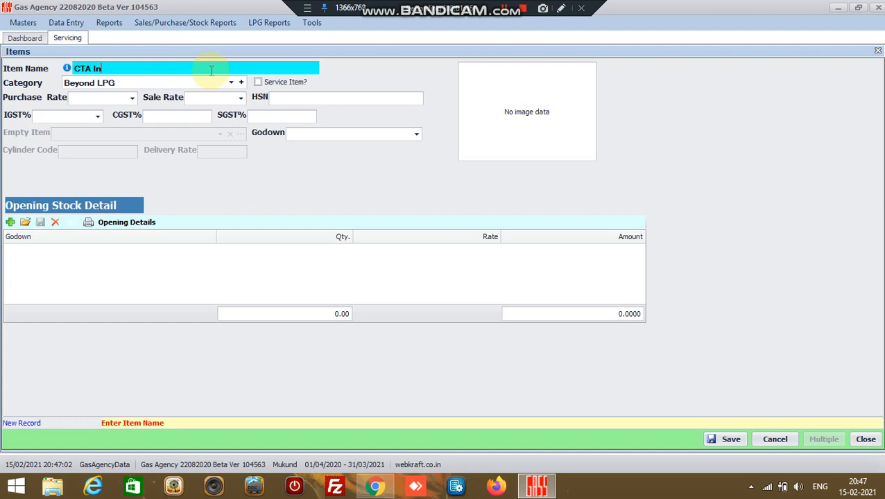
left_click(121, 84)
left_click(121, 85)
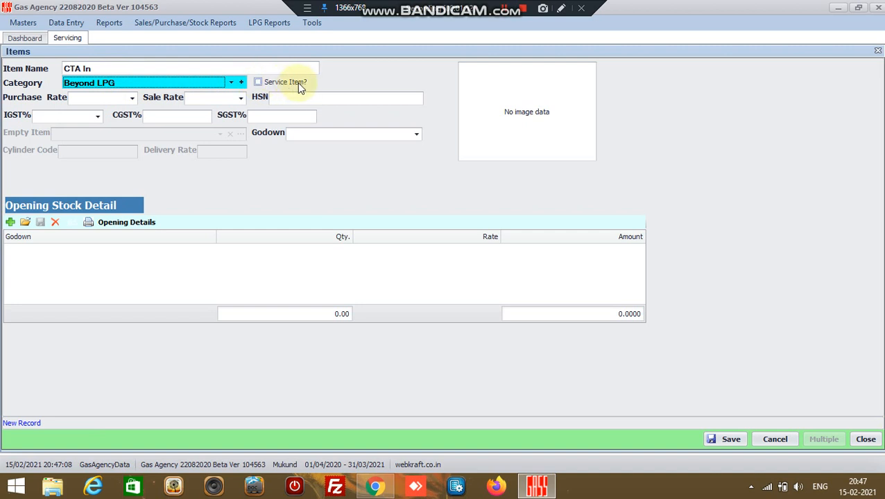
left_click(258, 82)
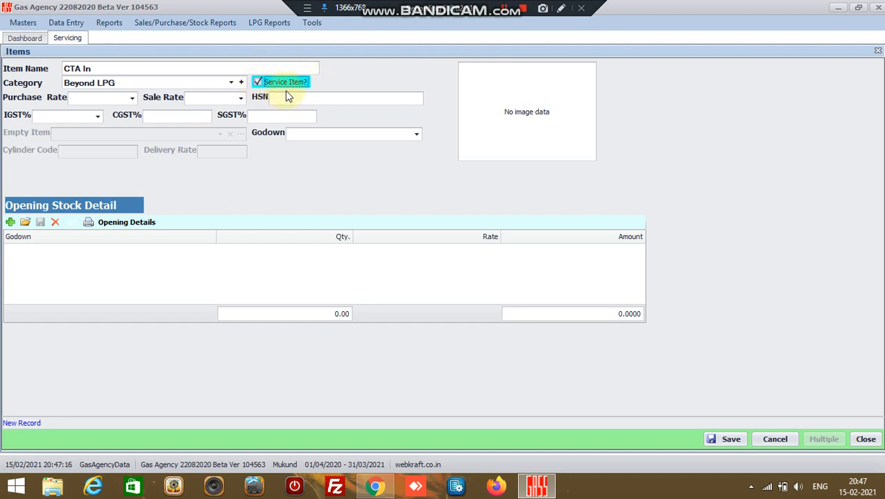
left_click(138, 69)
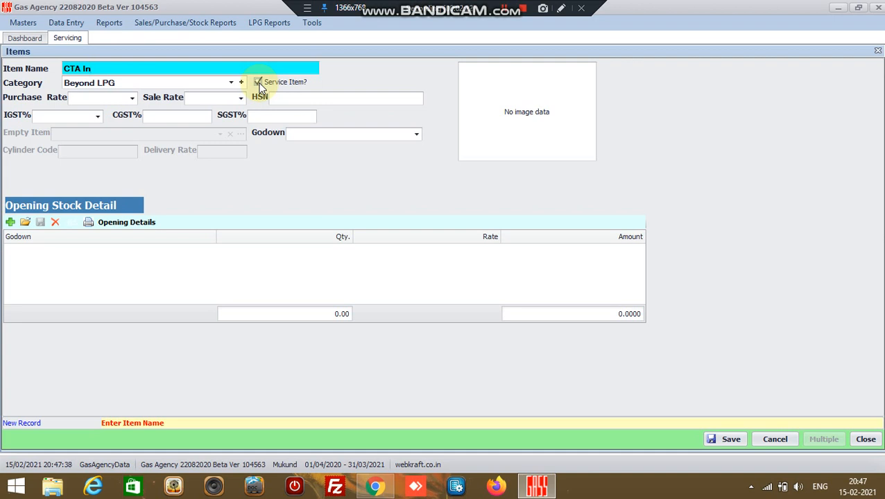
Set the item's sale rate to 100 and IGST to 18%, and save the item record
left_click(114, 100)
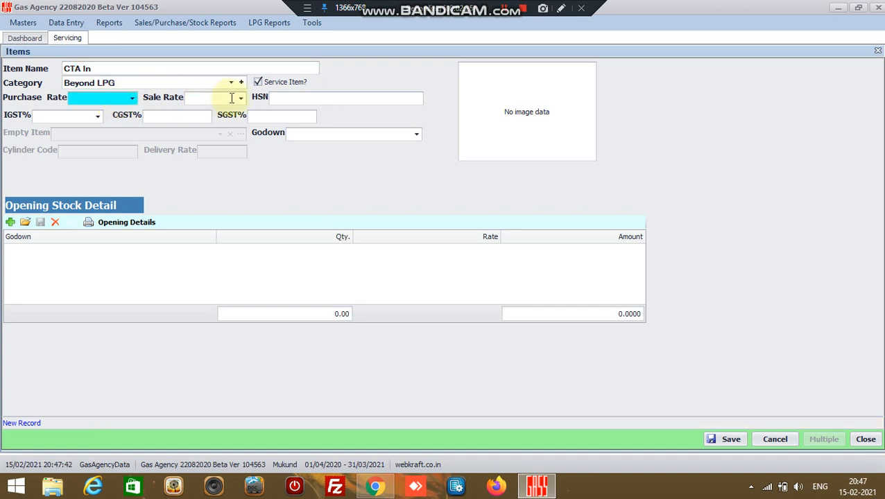
left_click(218, 98)
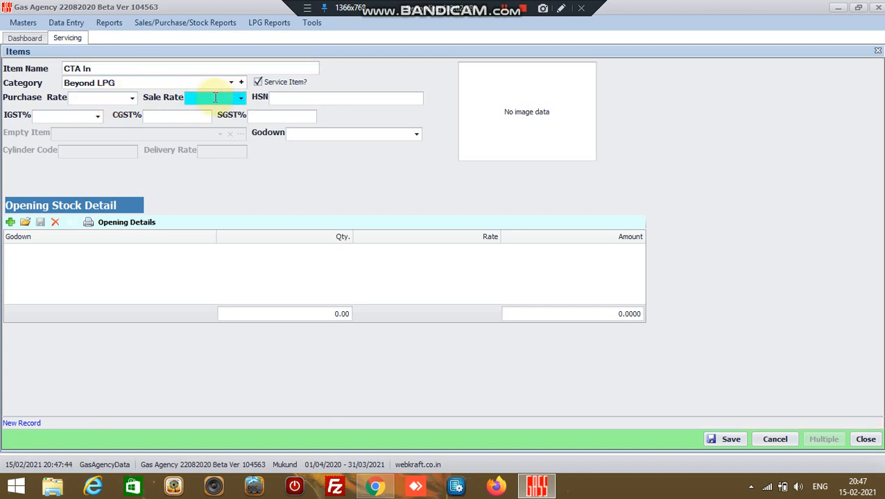
type("100")
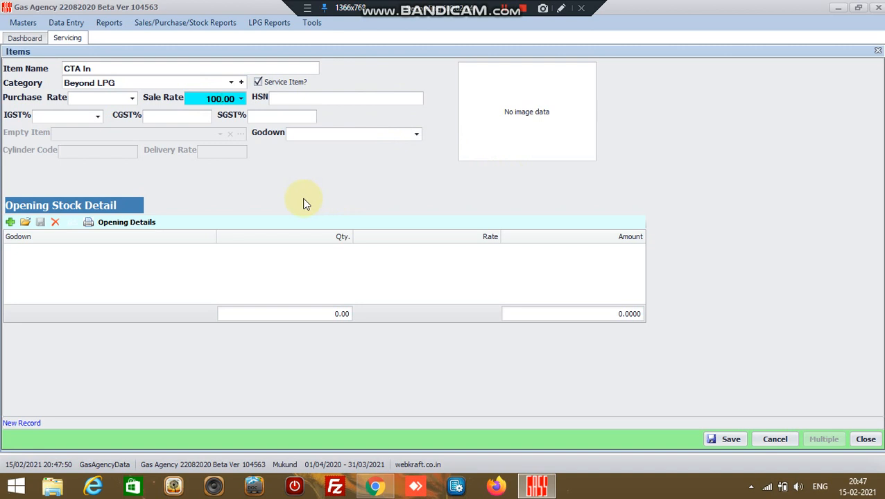
left_click(98, 117)
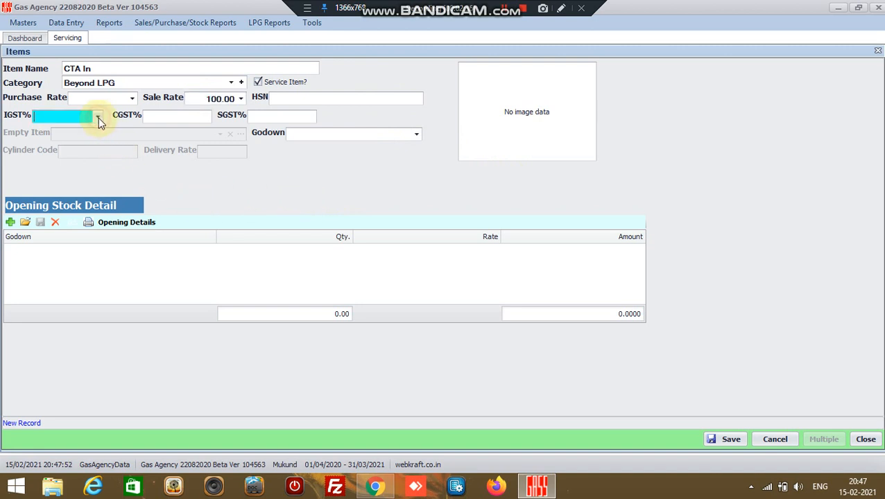
left_click(64, 174)
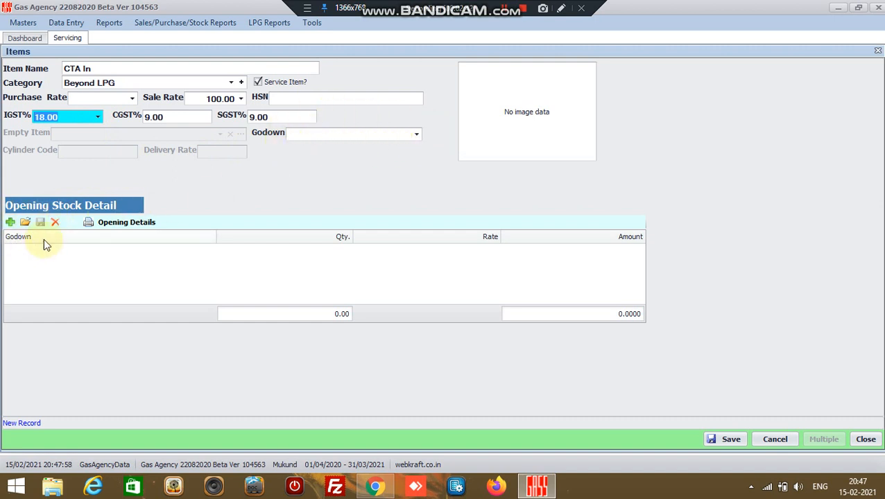
left_click(729, 439)
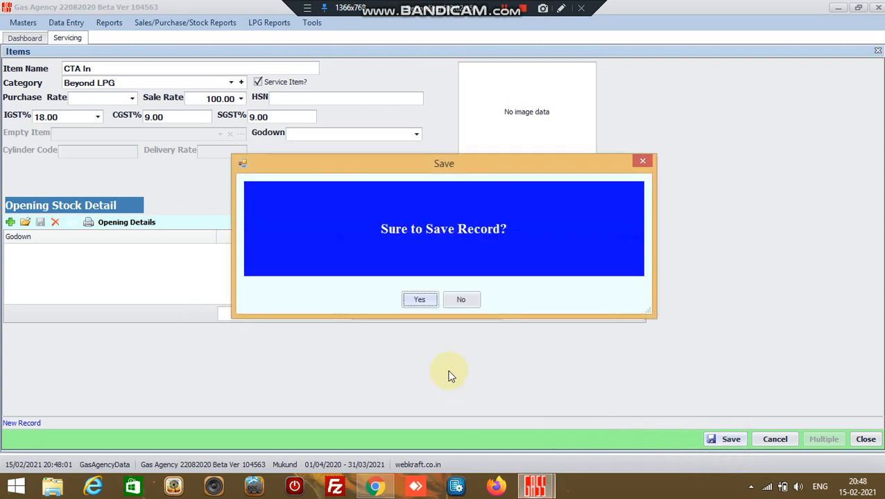
left_click(420, 300)
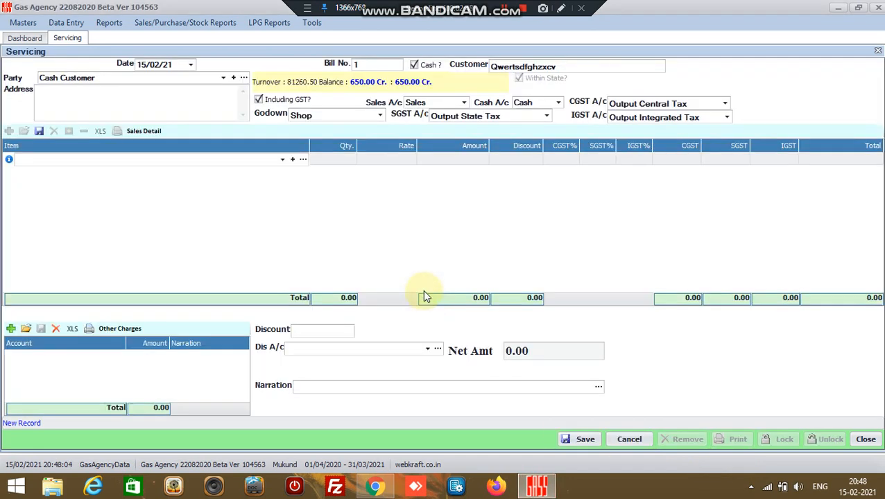
Restart the sales detail row and add the CTA In item with a quantity of 1
left_click(57, 163)
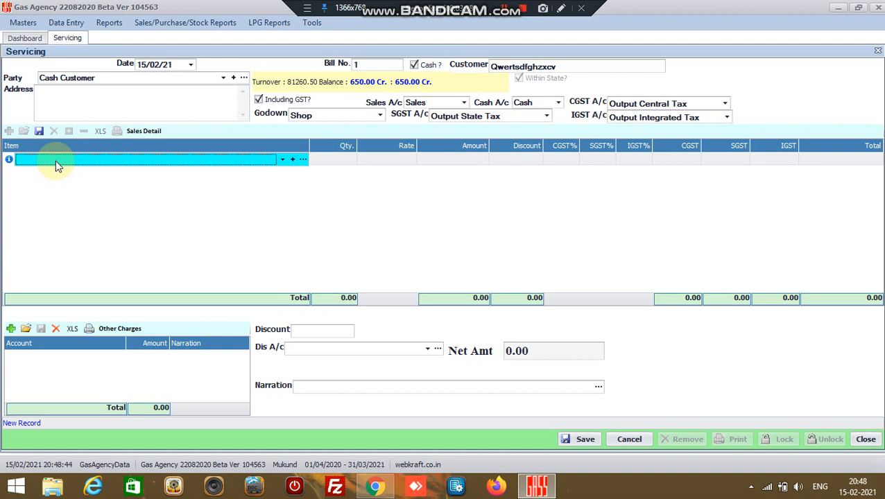
key("Escape")
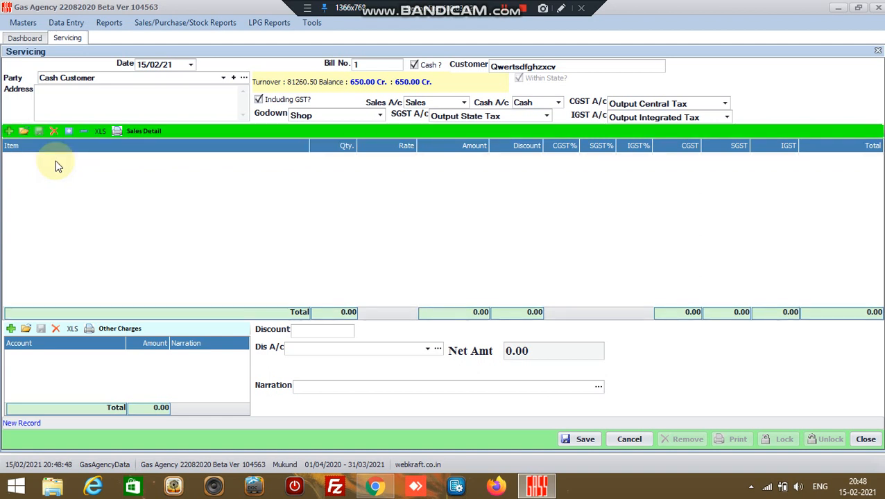
left_click(9, 133)
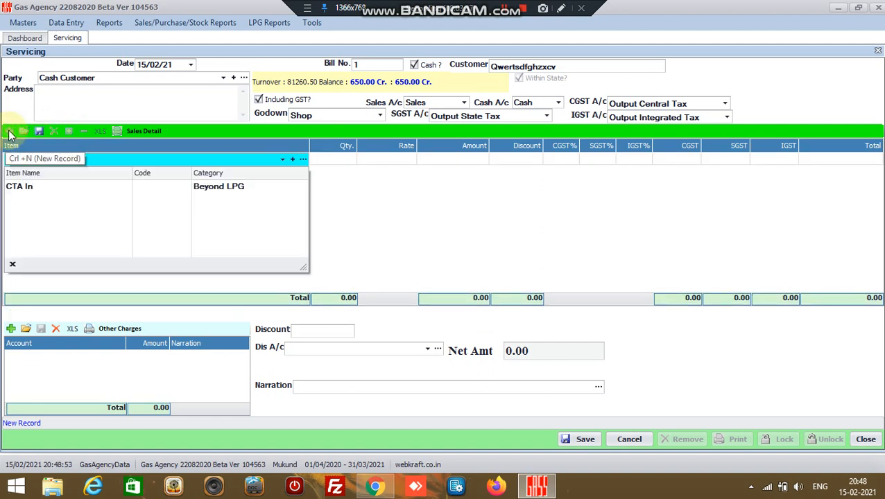
left_click(18, 189)
left_click(339, 161)
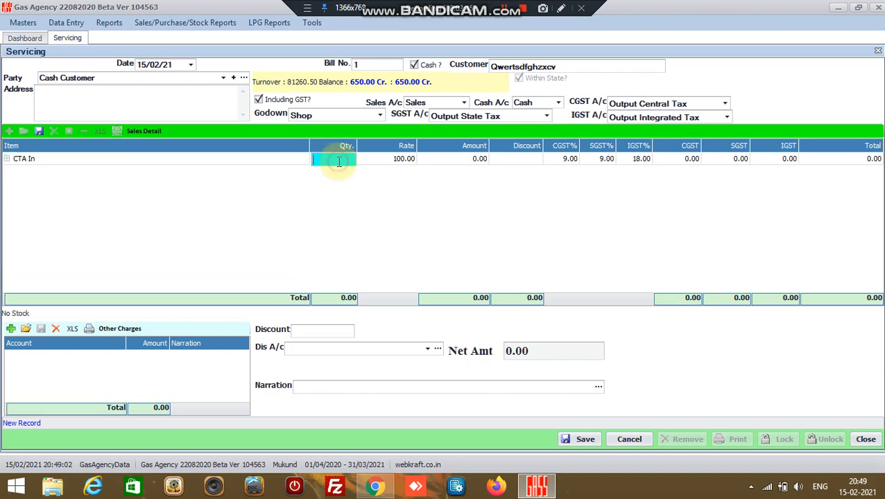
type("1")
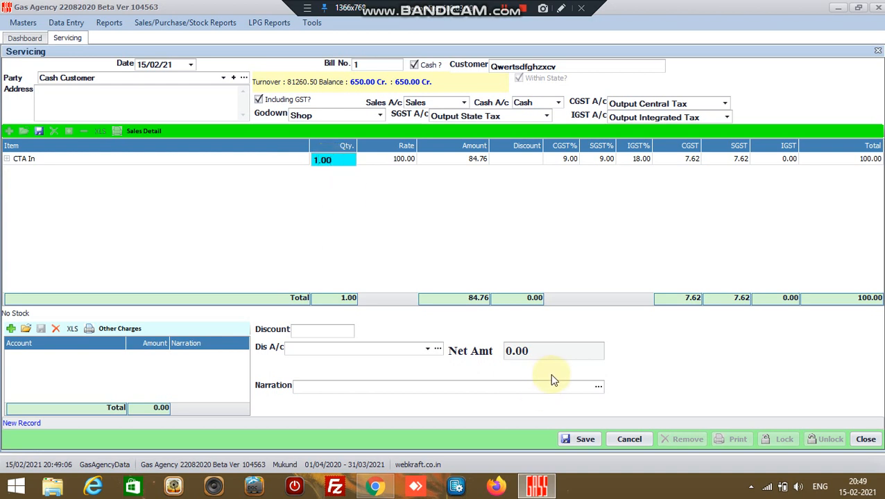
Make the bill's rates exclusive of GST and recalculate the CTA In line
left_click(409, 165)
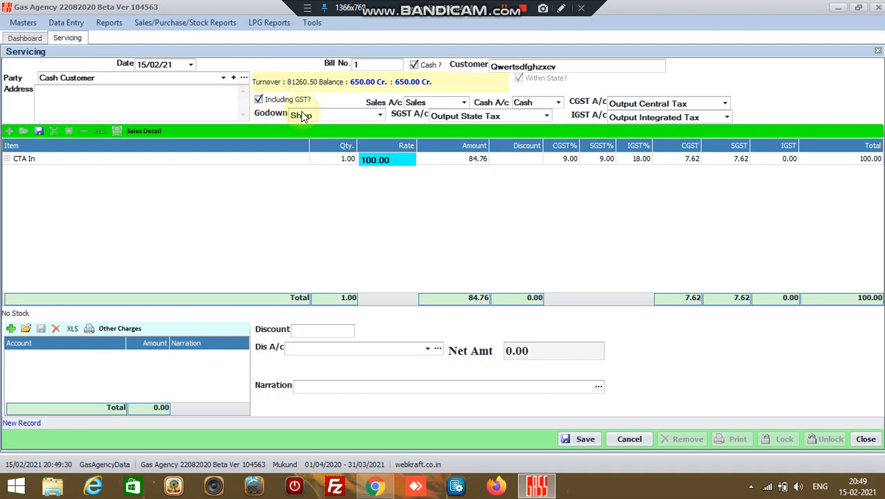
left_click(259, 100)
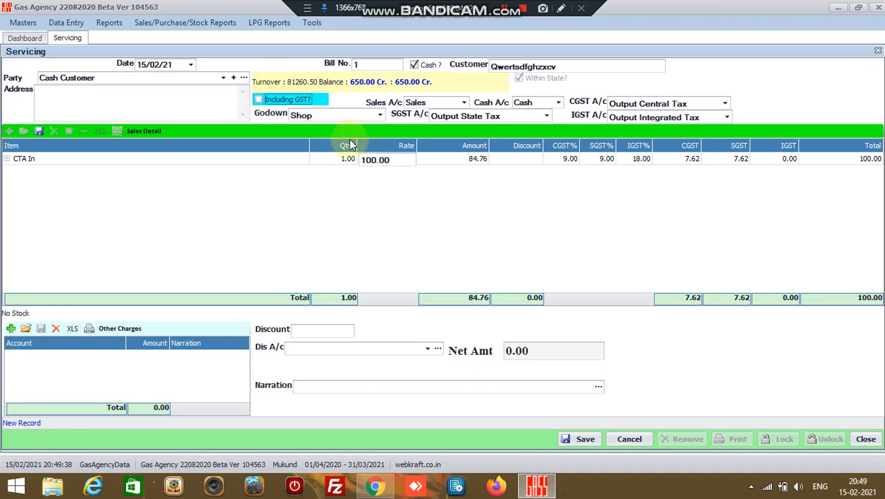
left_click(346, 161)
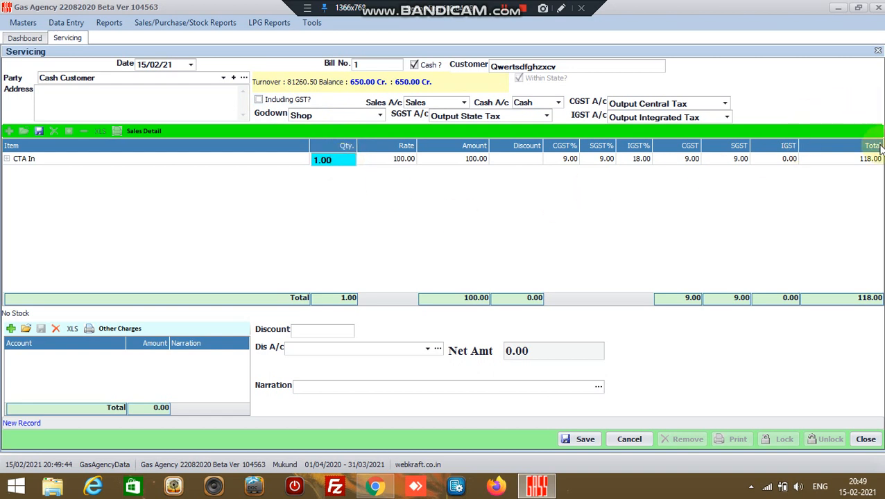
left_click(851, 161)
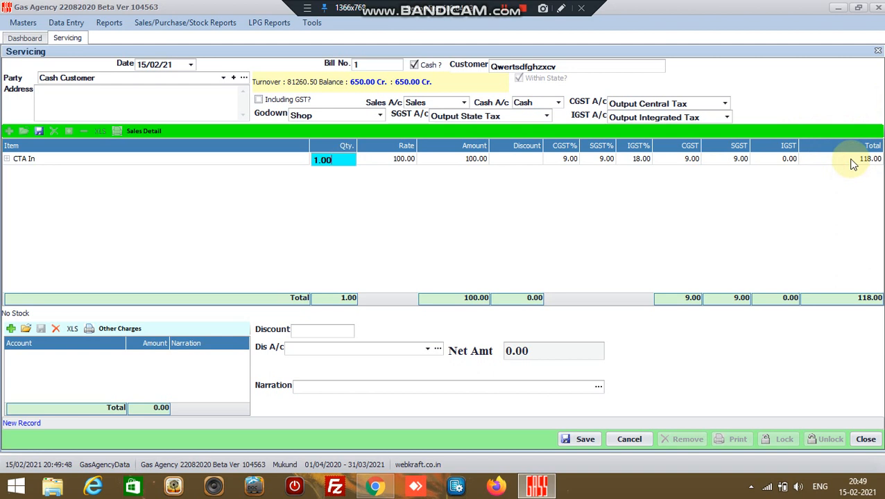
left_click(395, 163)
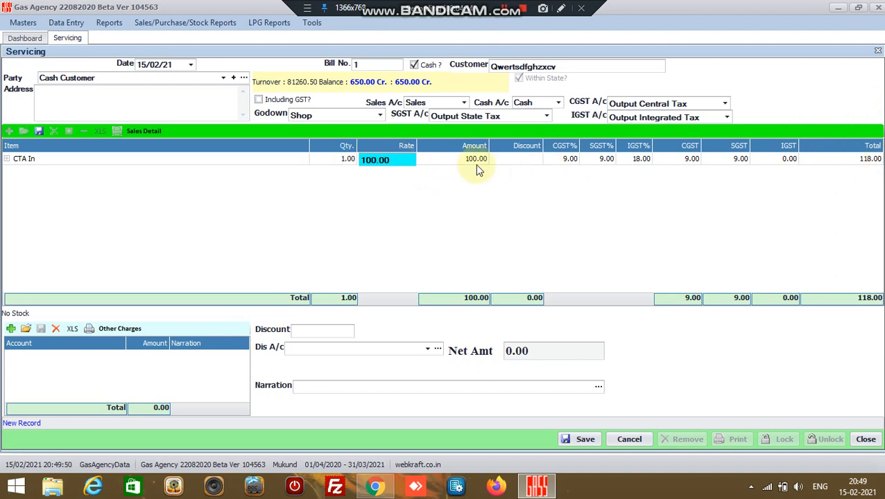
left_click(347, 160)
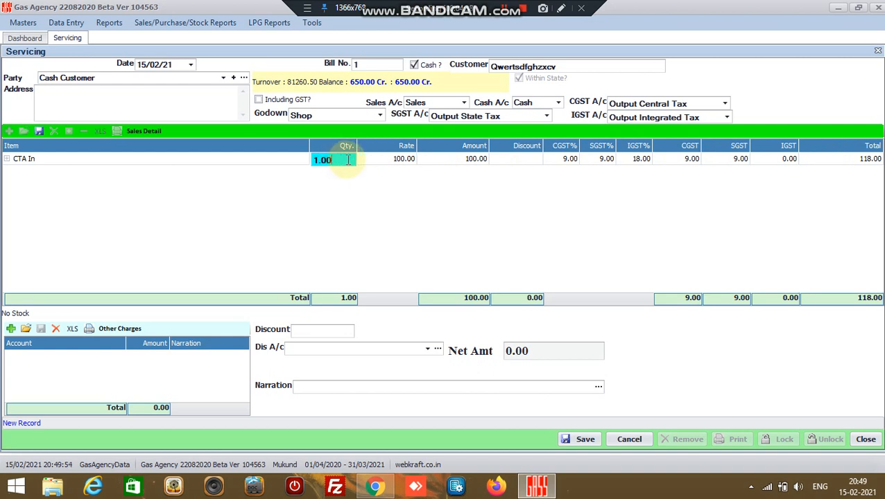
Commit the CTA In line, end item entry, and check the bill's net amount against the line total
key("Return")
key("Return")
key("Return")
key("Return")
key("Return")
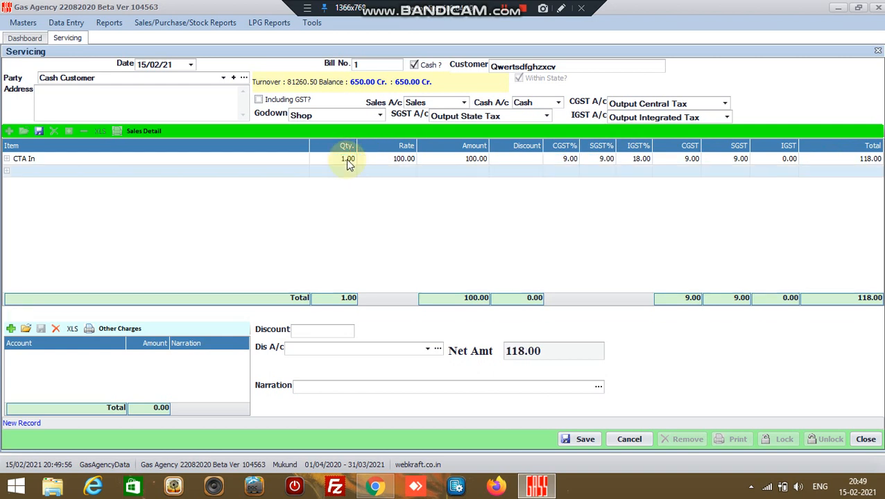
key("Escape")
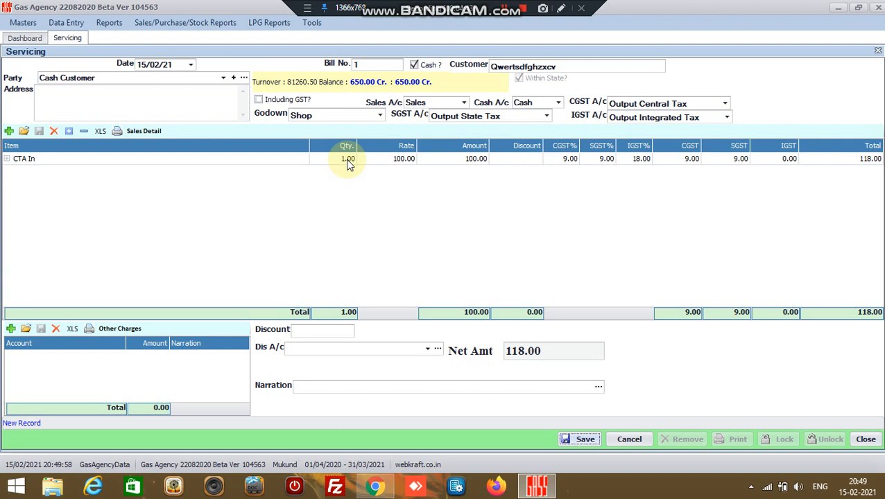
left_click(540, 351)
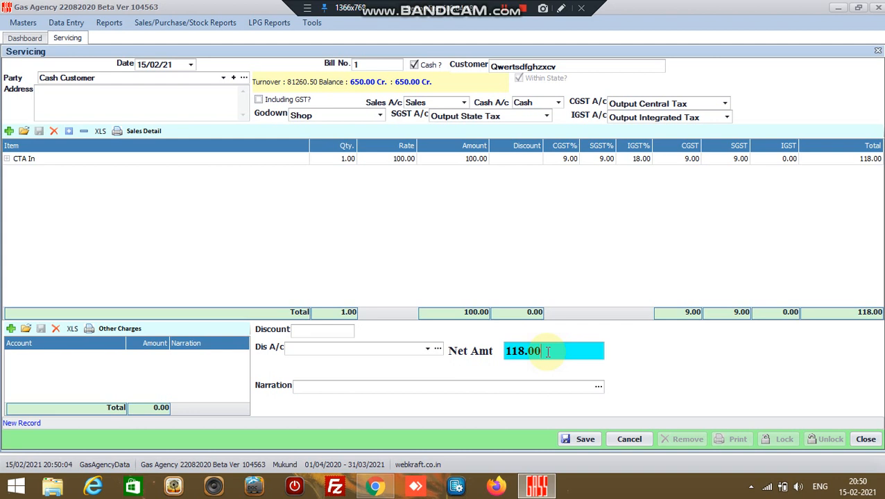
left_click(854, 312)
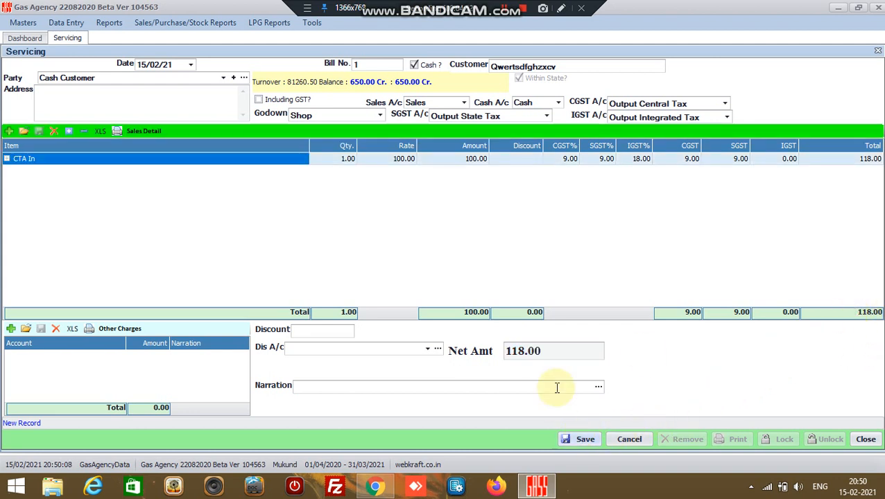
Save the servicing bill and open its printable tax invoice, dismissing the printer selection without printing
left_click(546, 351)
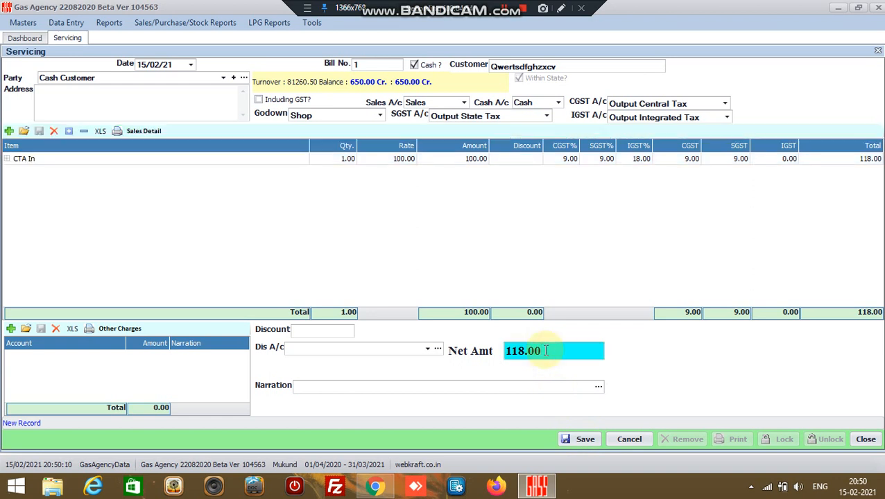
left_click(585, 441)
left_click(427, 304)
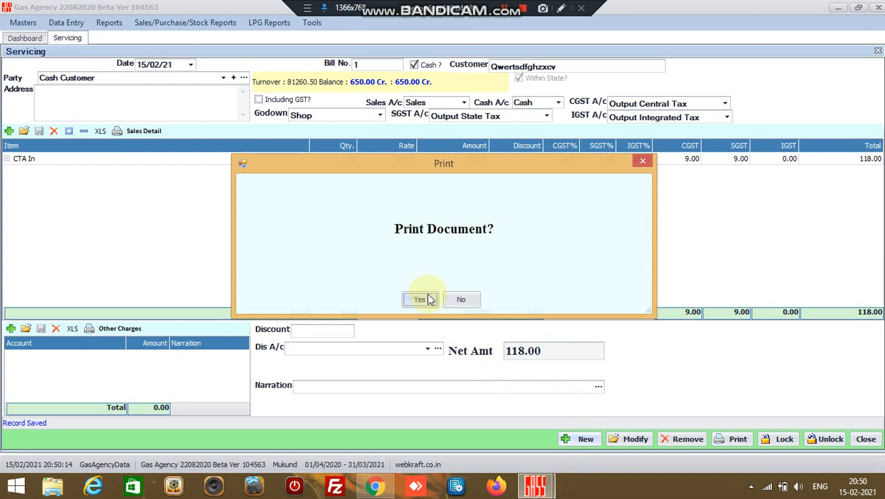
left_click(425, 302)
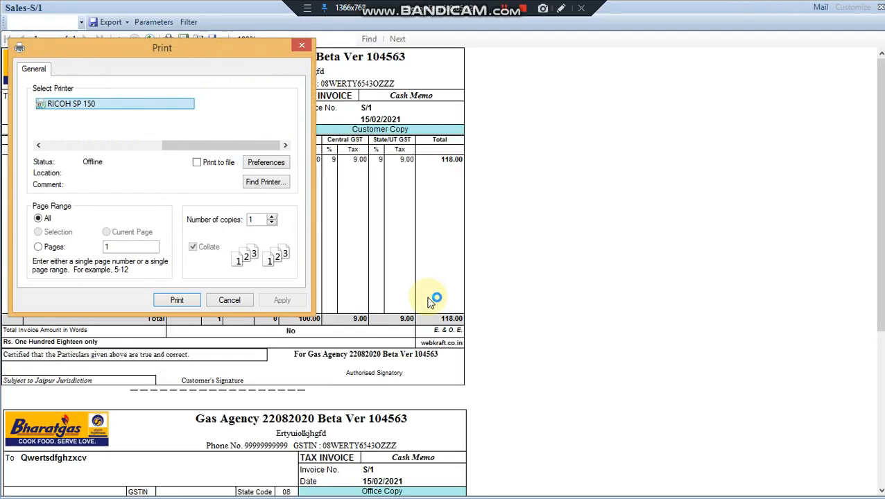
left_click(303, 44)
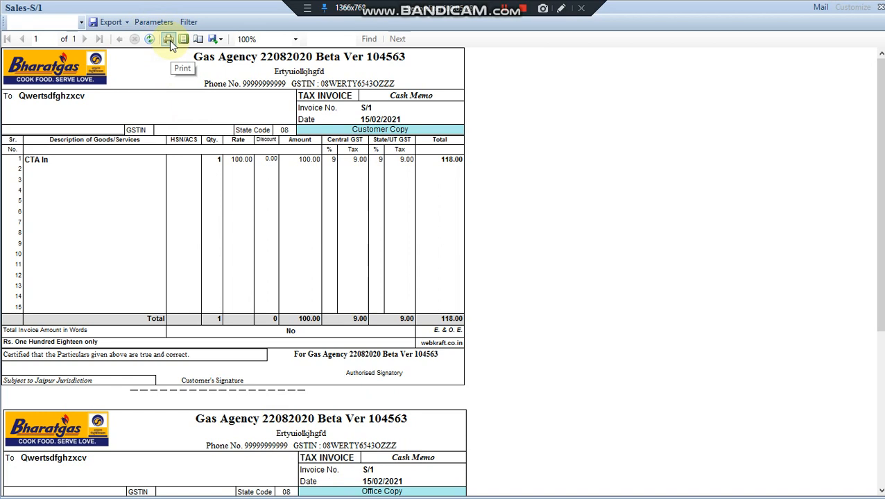
Examine the invoice's mailing options, including mail format, message body and recipient, and close the mail form without sending
left_click(819, 9)
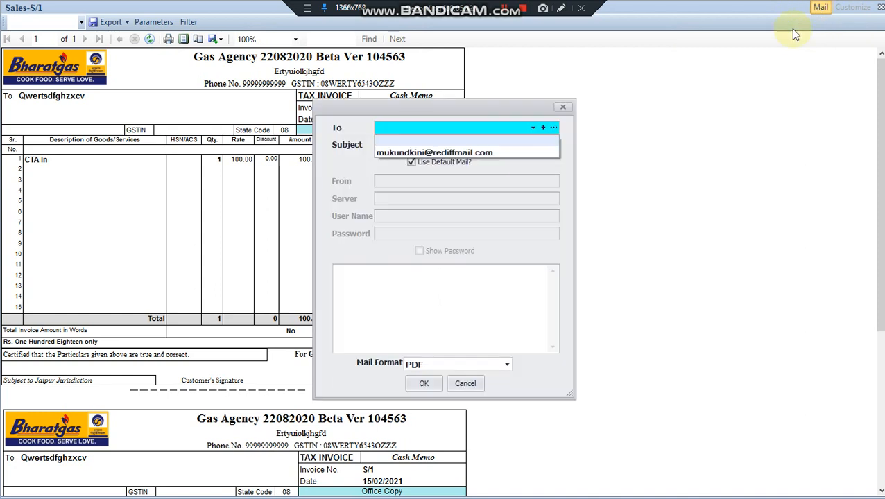
left_click(507, 363)
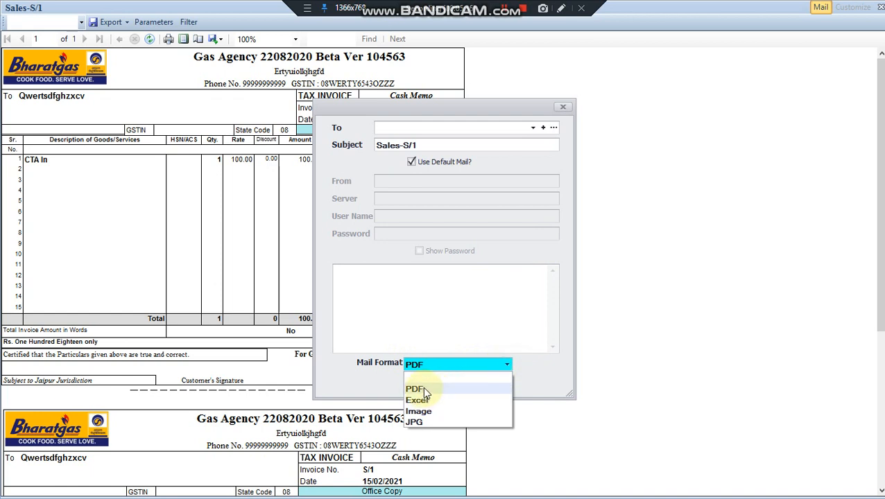
left_click(452, 310)
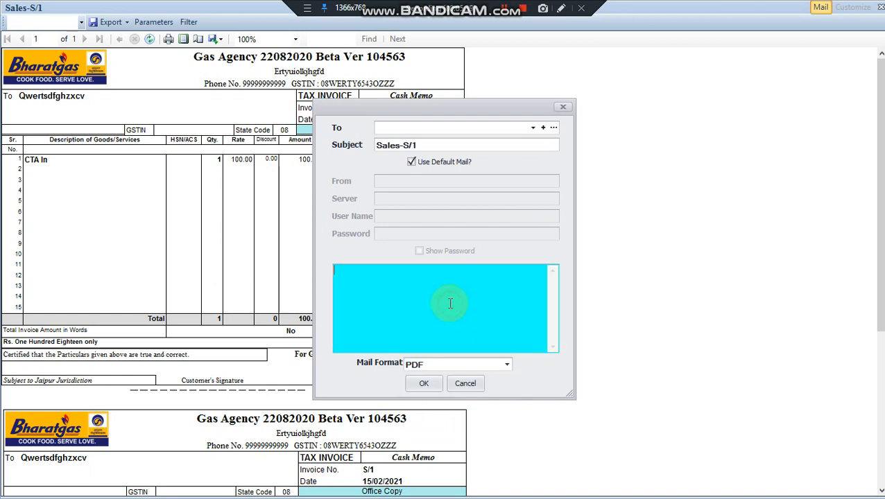
left_click(401, 129)
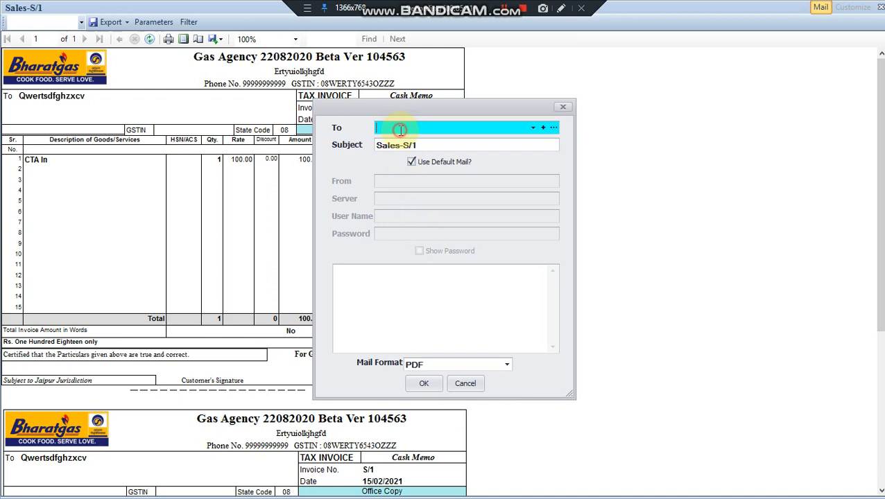
left_click(564, 108)
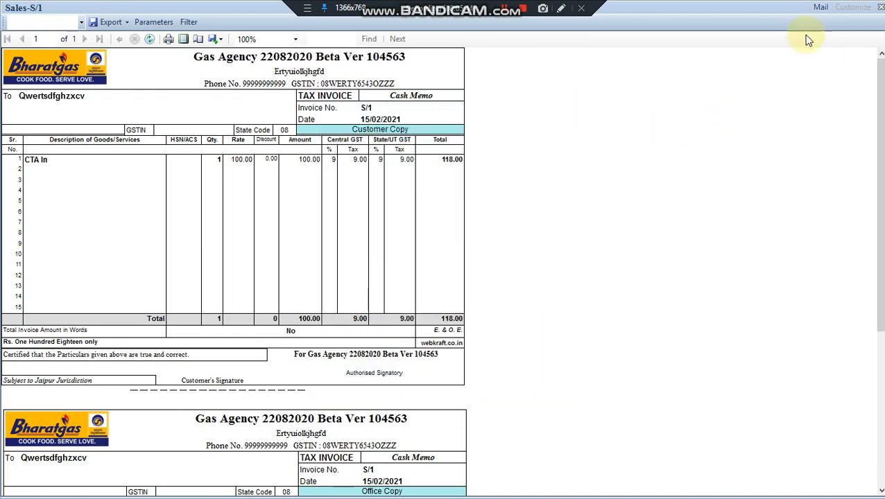